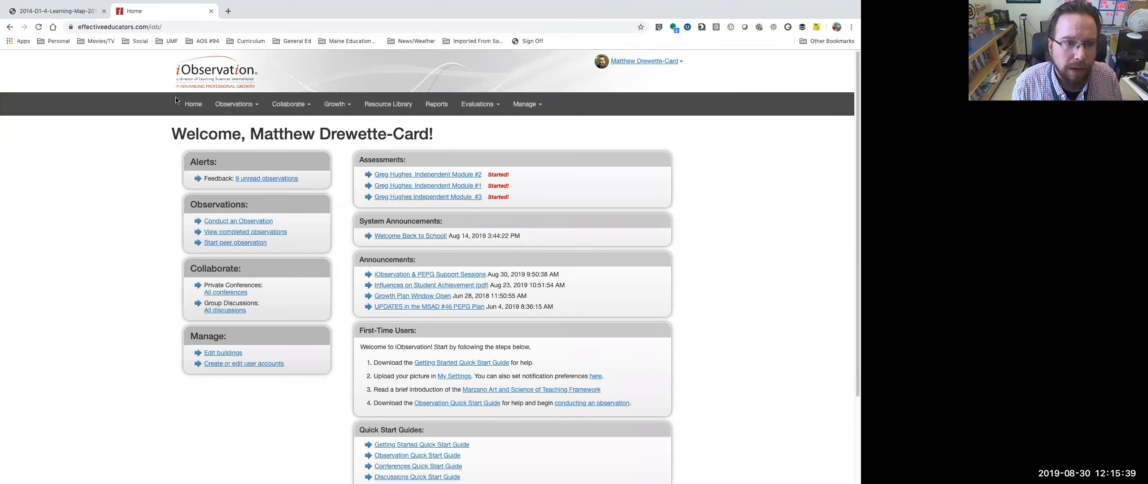
Open the list of observation forms available for preview.
{"action": "left_click", "coordinate": [247, 105]}
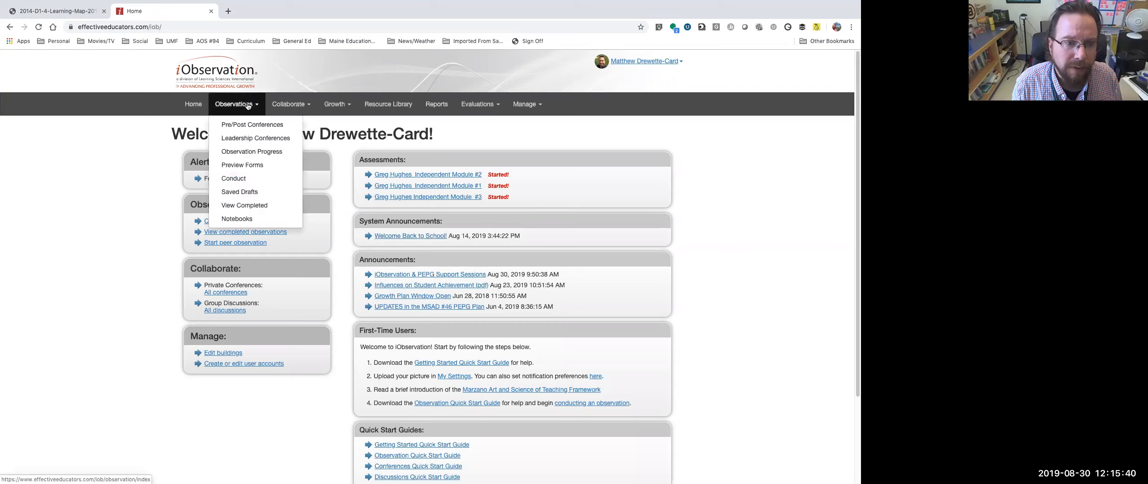
{"action": "left_click", "coordinate": [239, 165]}
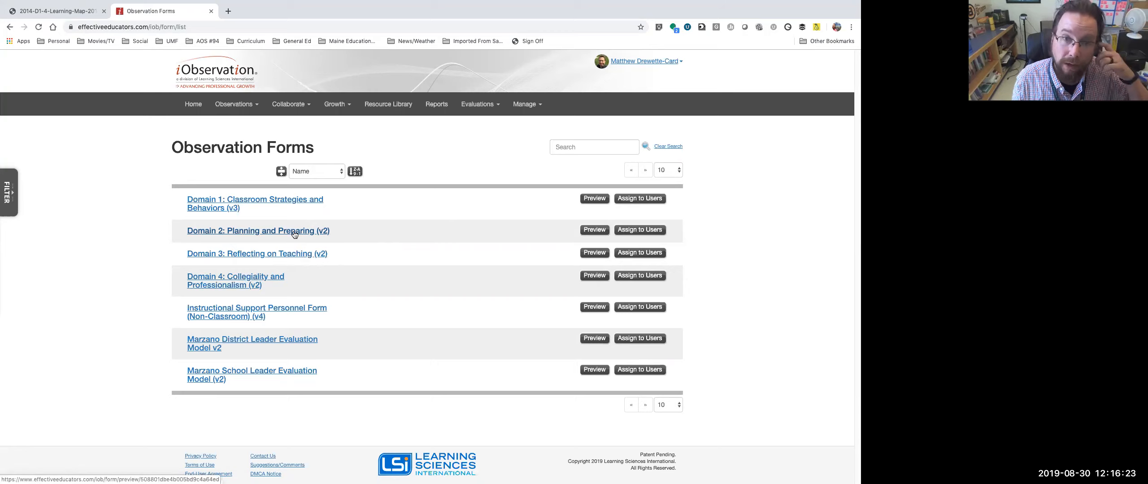
Open the page for conducting an observation and search it for the staff member by surname.
{"action": "left_click", "coordinate": [246, 104]}
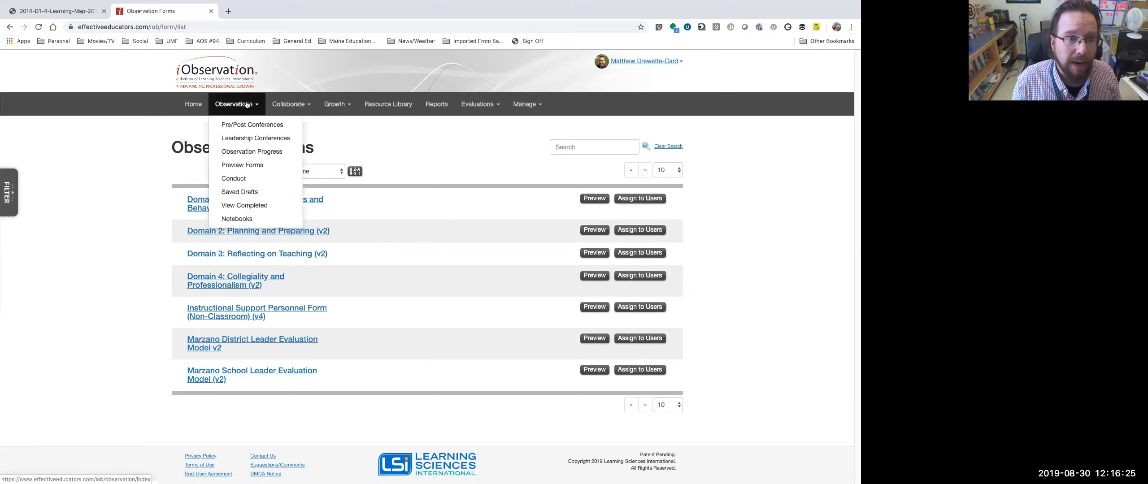
{"action": "left_click", "coordinate": [238, 180]}
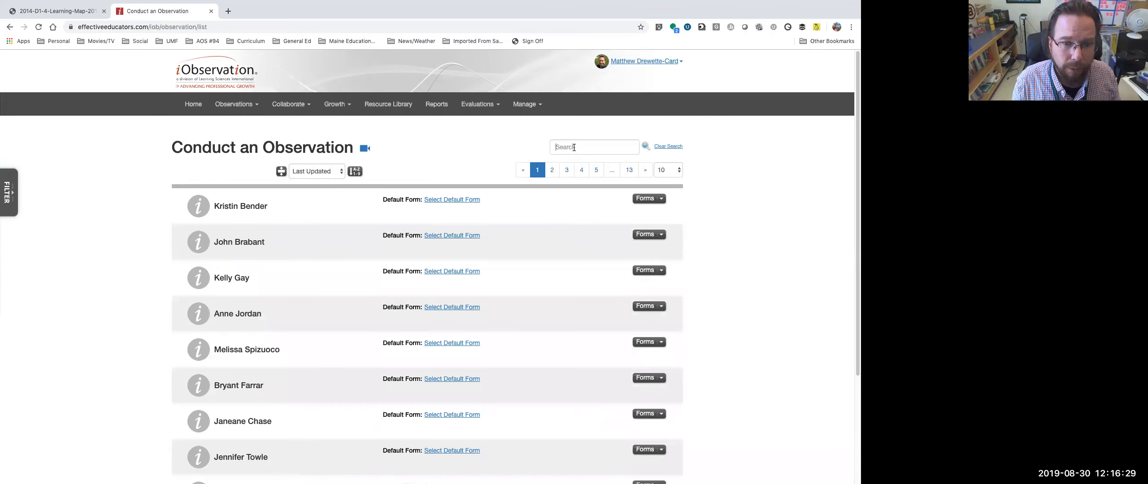
{"action": "left_click", "coordinate": [574, 147]}
{"action": "left_click", "coordinate": [575, 181]}
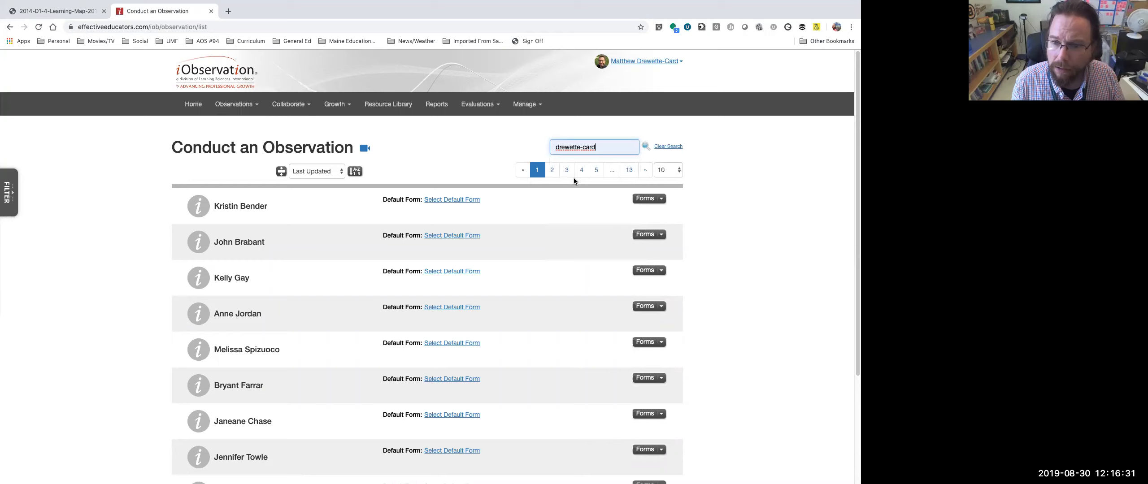
{"action": "left_click", "coordinate": [644, 147]}
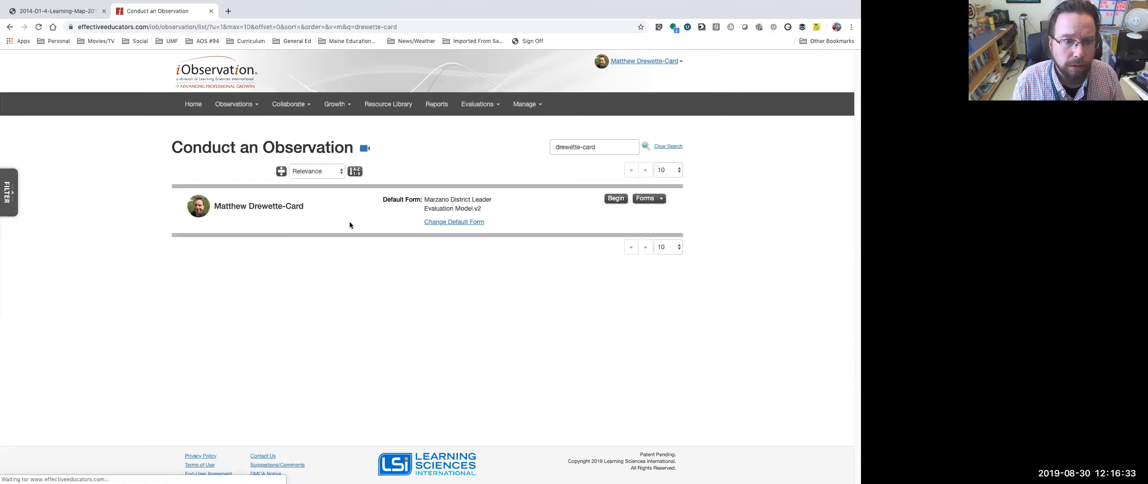
Start a Domain 2: Planning and Preparing (v2) observation for the staff member found, with Ridge View Community School as location.
{"action": "left_click", "coordinate": [662, 200]}
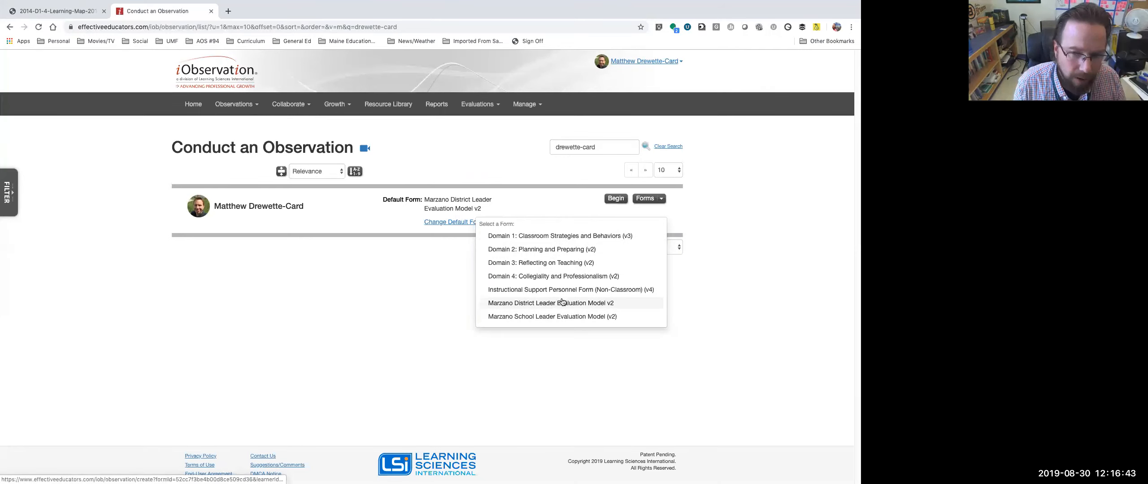
{"action": "left_click", "coordinate": [546, 250]}
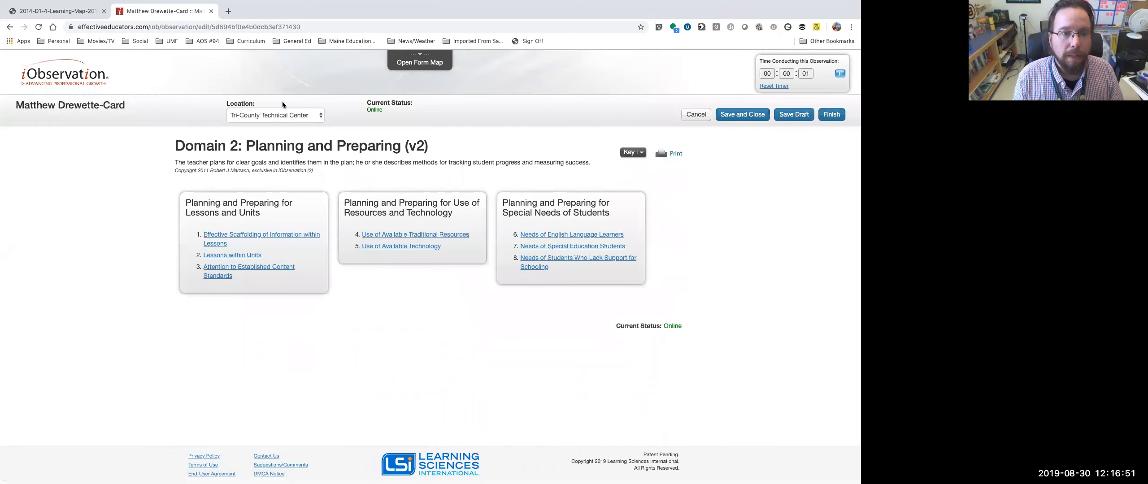
{"action": "left_click", "coordinate": [295, 114]}
{"action": "left_click", "coordinate": [279, 90]}
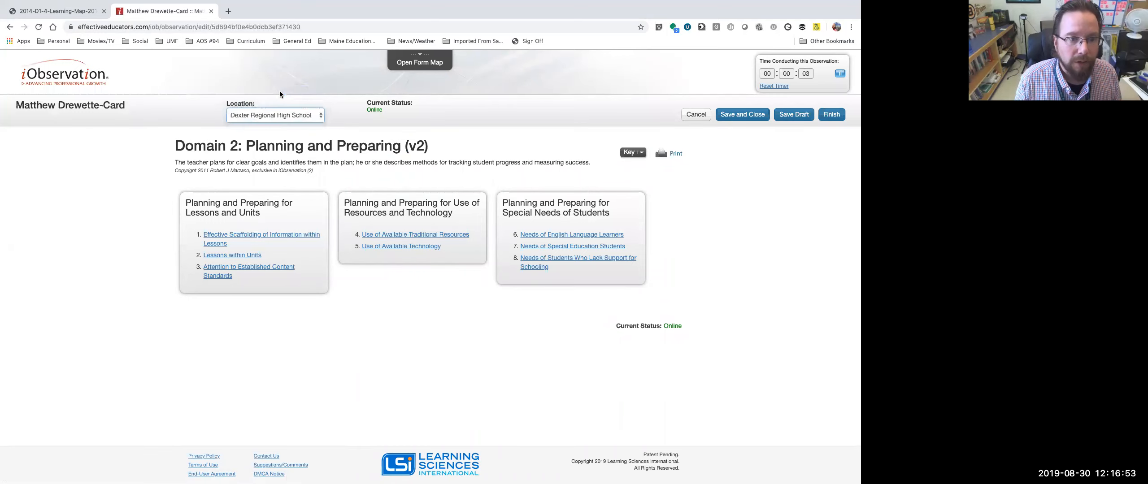
{"action": "left_click", "coordinate": [295, 115]}
{"action": "left_click", "coordinate": [300, 146]}
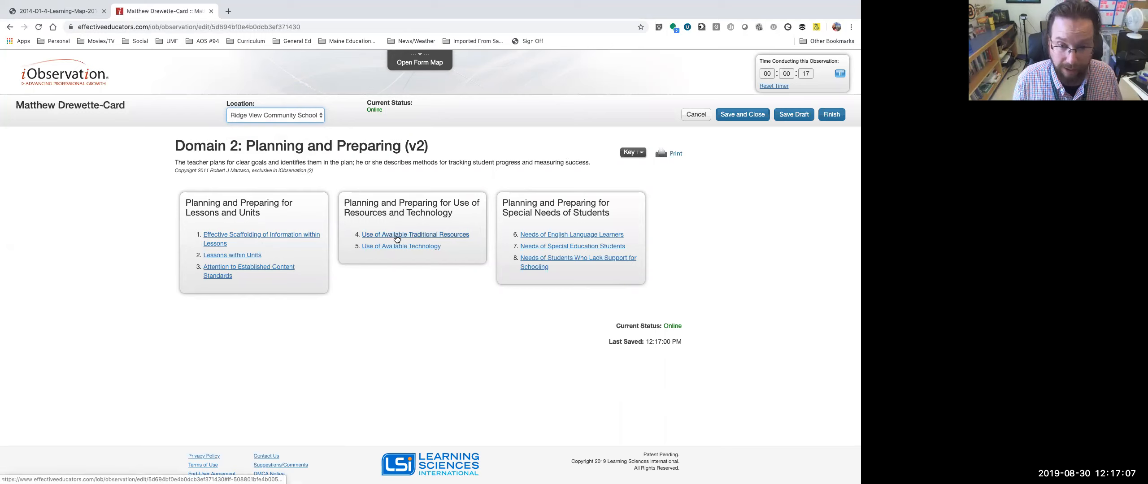
Open the Effective Scaffolding of Information within Lessons element, review its evidence and attachment fields, and view its scale descriptions.
{"action": "left_click", "coordinate": [265, 236]}
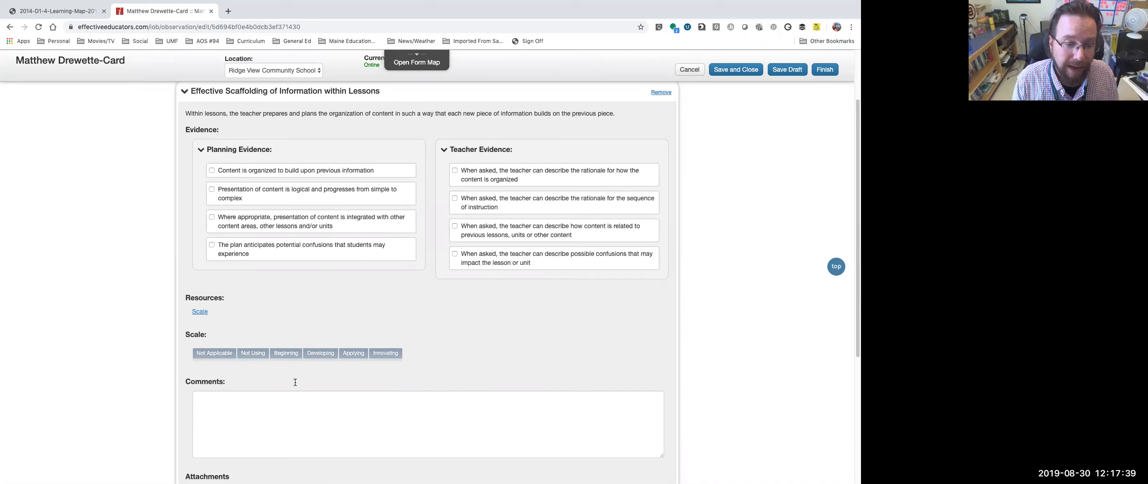
{"action": "scroll", "coordinate": [240, 379], "scroll_direction": "down", "scroll_amount": 1}
{"action": "scroll", "coordinate": [240, 379], "scroll_direction": "down", "scroll_amount": 1}
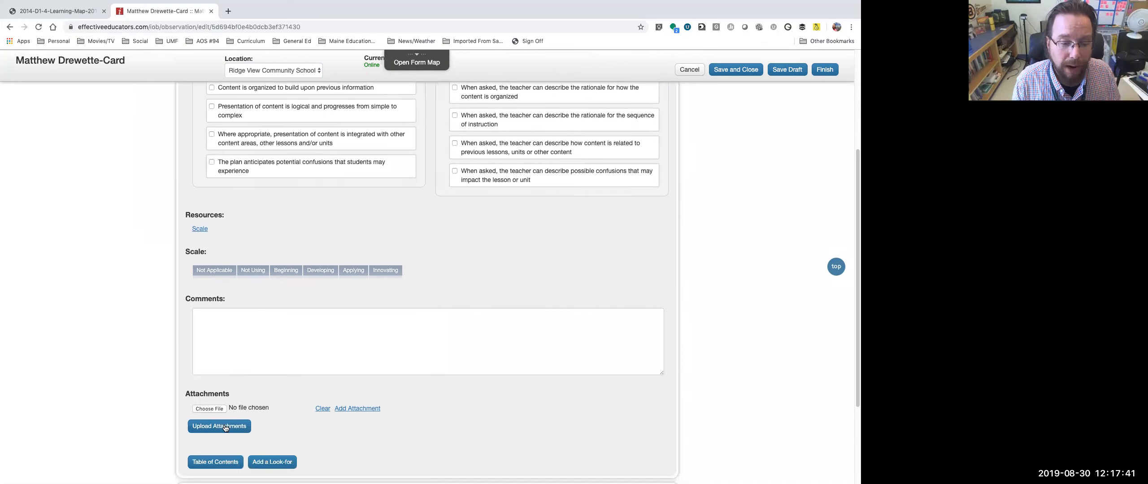
{"action": "scroll", "coordinate": [280, 411], "scroll_direction": "up", "scroll_amount": 3}
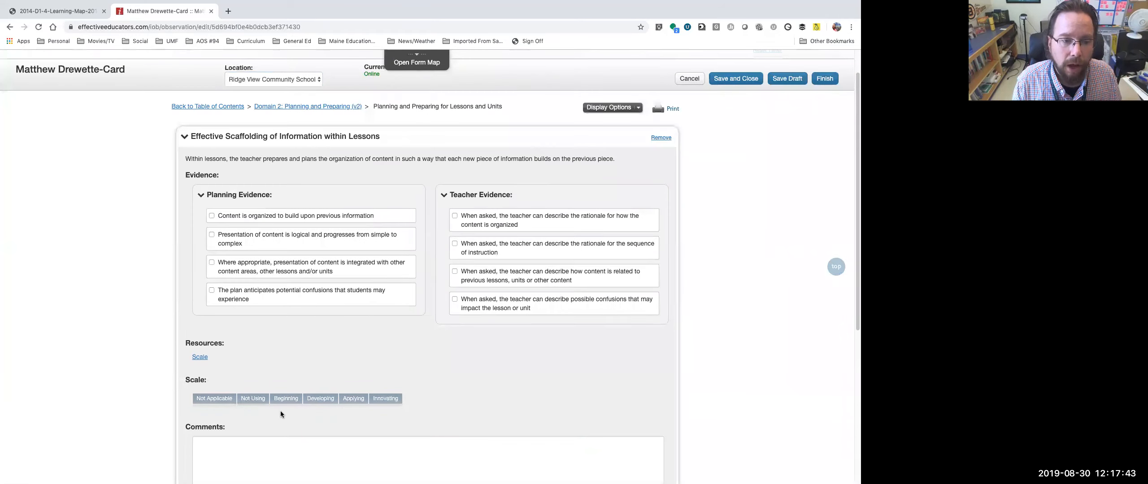
{"action": "left_click", "coordinate": [197, 359]}
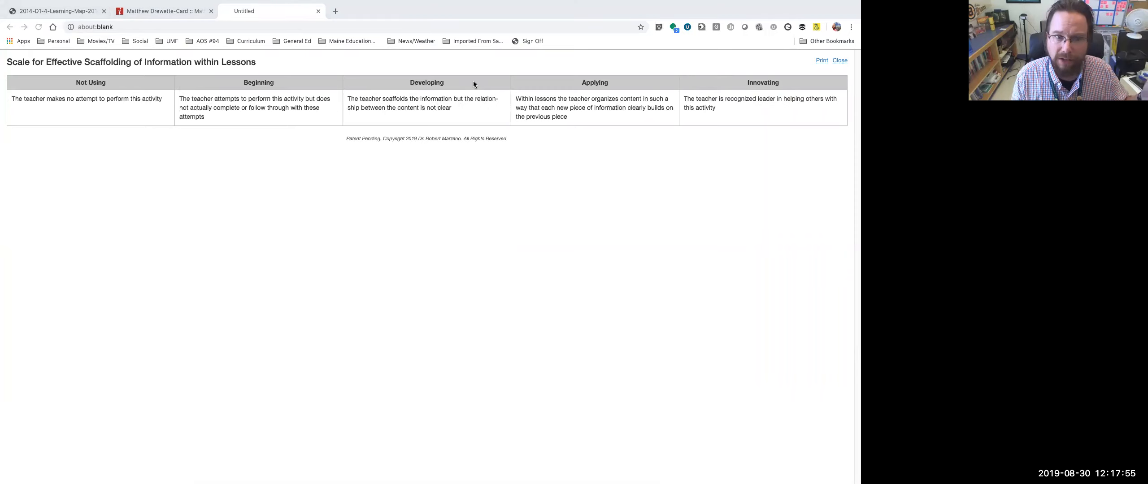
{"action": "left_click", "coordinate": [180, 13]}
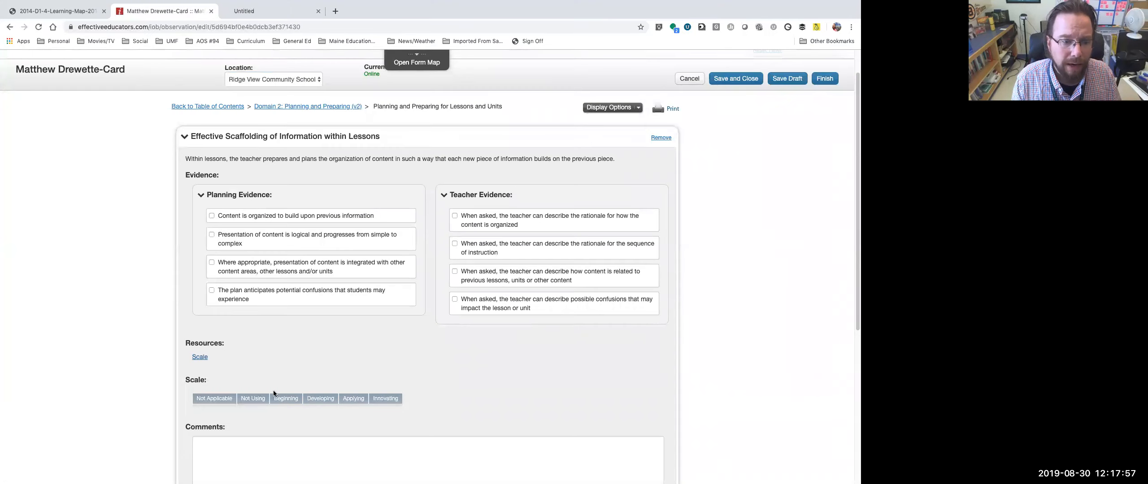
Rate the Effective Scaffolding of Information within Lessons element as Developing.
{"action": "left_click", "coordinate": [320, 401]}
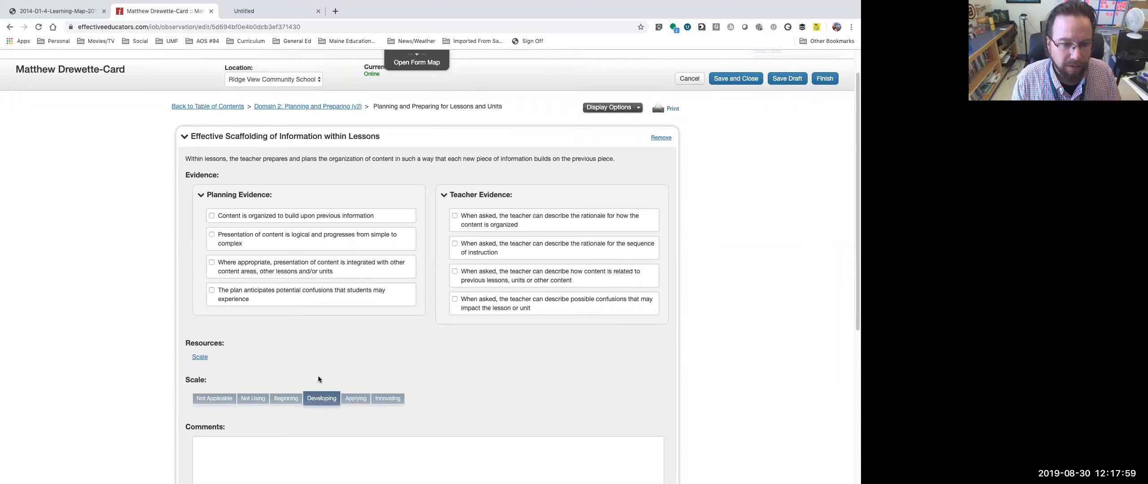
{"action": "scroll", "coordinate": [314, 381], "scroll_direction": "down", "scroll_amount": 3}
{"action": "scroll", "coordinate": [303, 370], "scroll_direction": "down", "scroll_amount": 1}
{"action": "scroll", "coordinate": [313, 336], "scroll_direction": "down", "scroll_amount": 4}
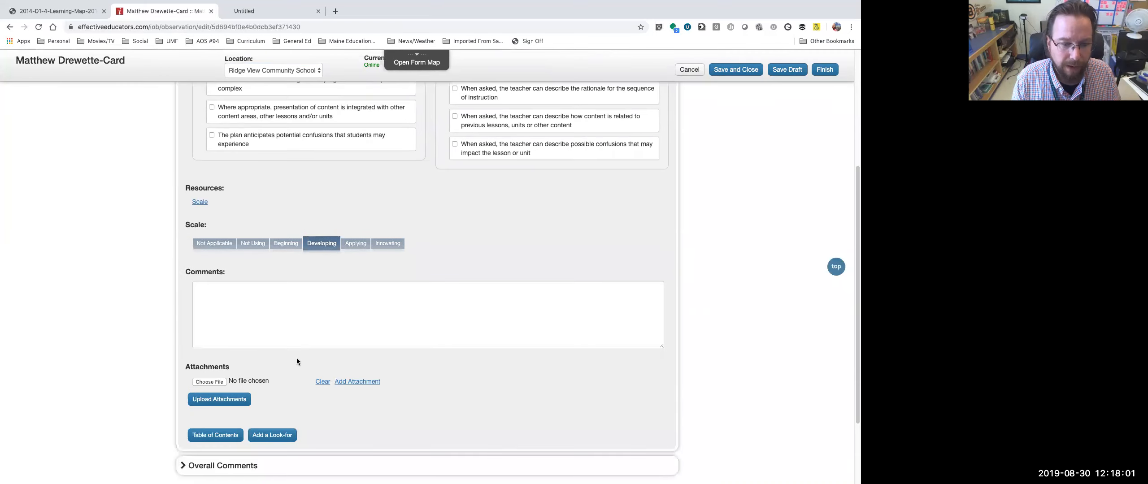
{"action": "scroll", "coordinate": [275, 343], "scroll_direction": "down", "scroll_amount": 1}
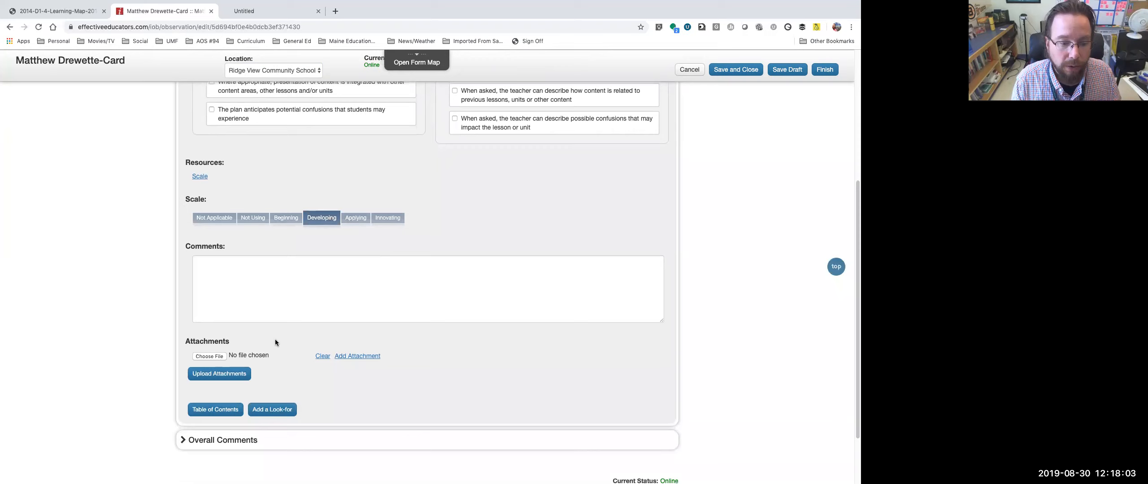
{"action": "scroll", "coordinate": [287, 328], "scroll_direction": "up", "scroll_amount": 5}
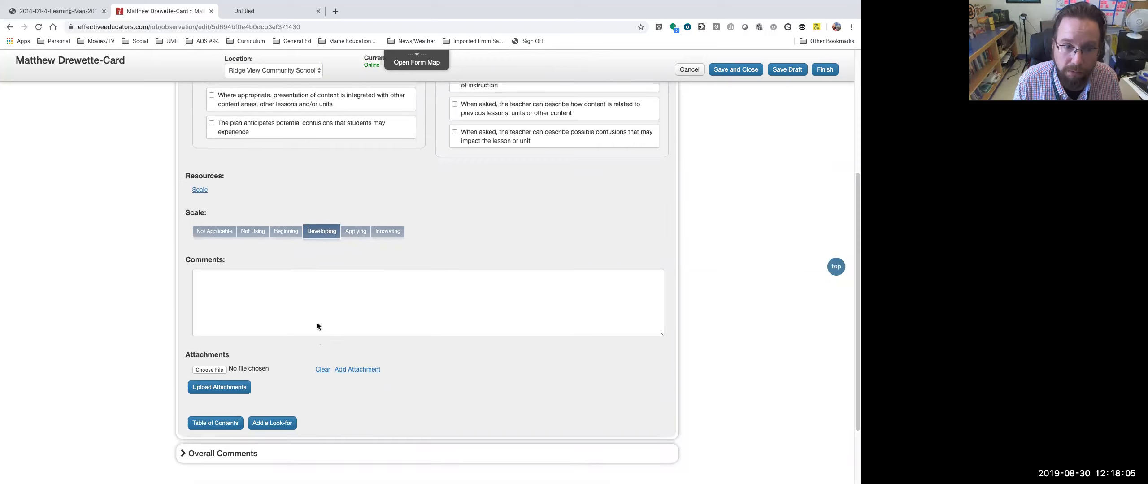
{"action": "scroll", "coordinate": [318, 326], "scroll_direction": "down", "scroll_amount": 1}
Enter the sample comment "Blah blah Blah from" followed by a person's full name for the scaffolding element.
{"action": "left_click", "coordinate": [277, 366]}
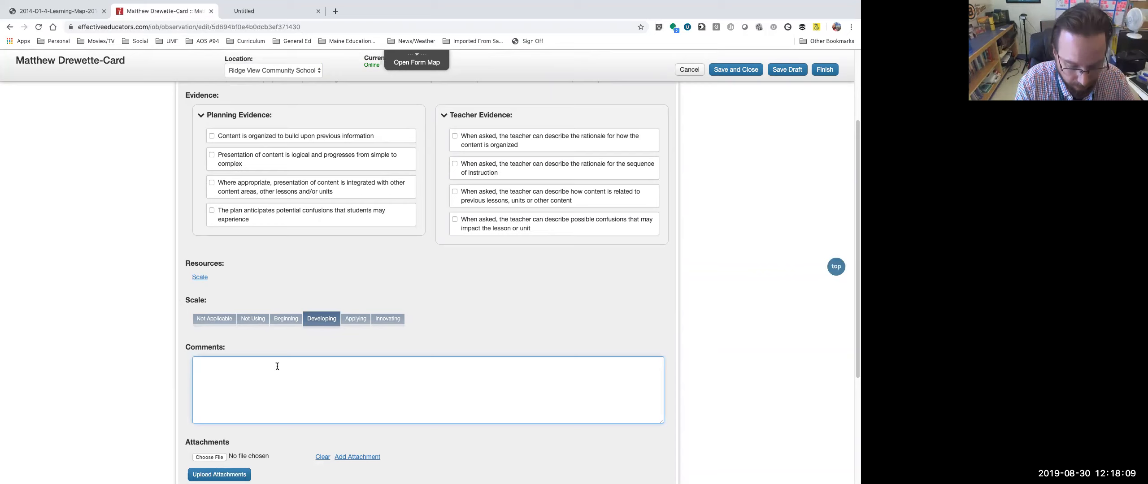
{"action": "type", "text": "Blah blah Blah from Bob "}
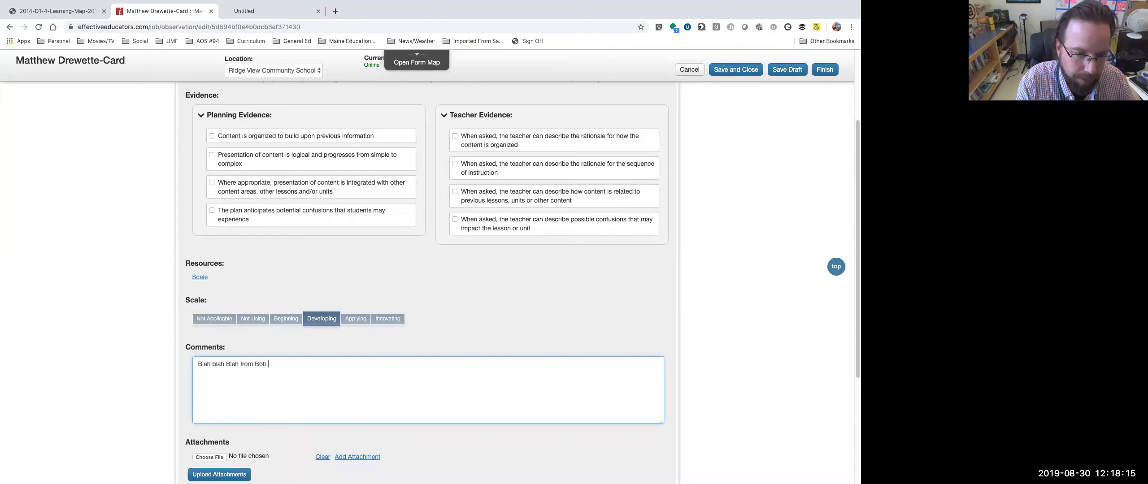
{"action": "type", "text": "Lawblaw."}
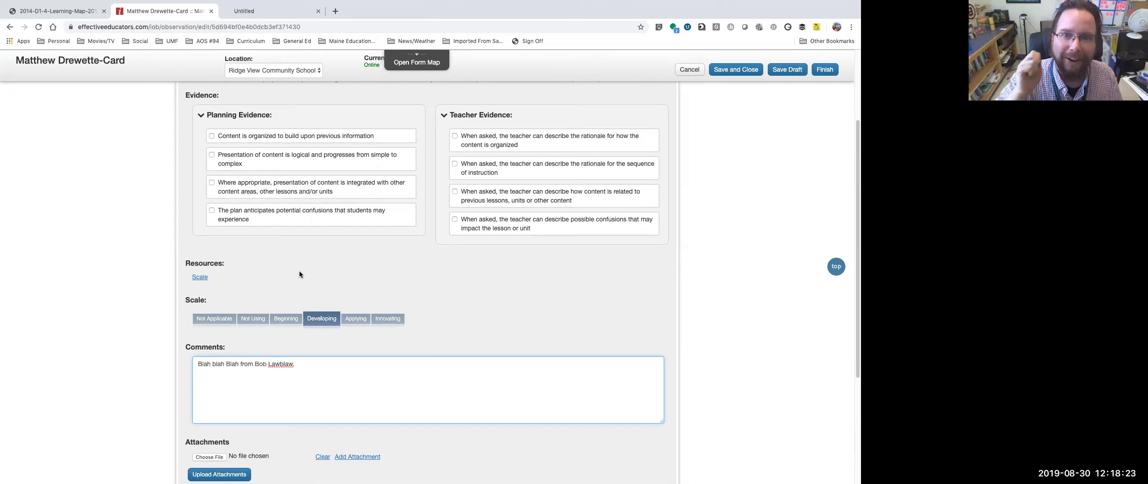
Exit the Domain 2 observation without saving, discarding all its changes.
{"action": "scroll", "coordinate": [590, 184], "scroll_direction": "up", "scroll_amount": 5}
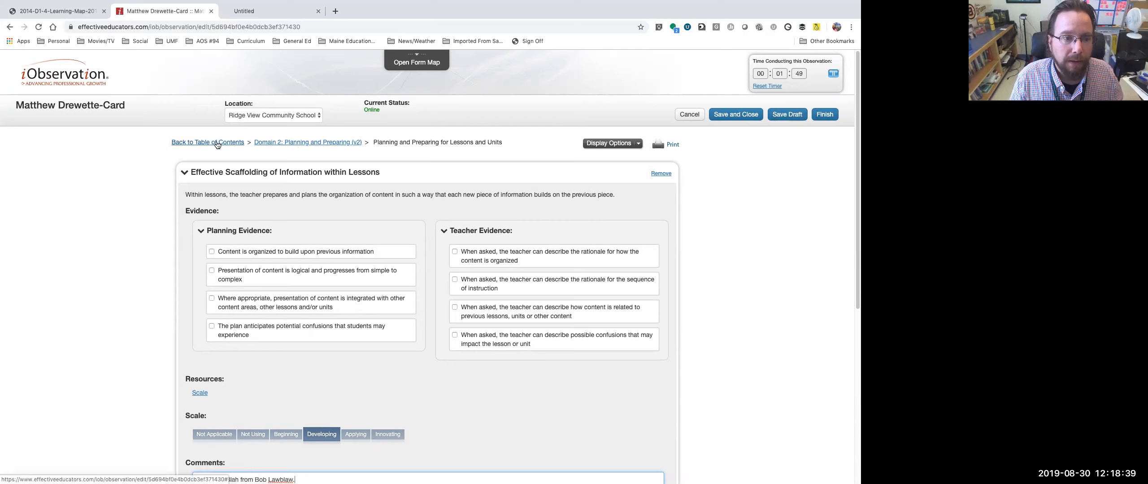
{"action": "left_click", "coordinate": [689, 115]}
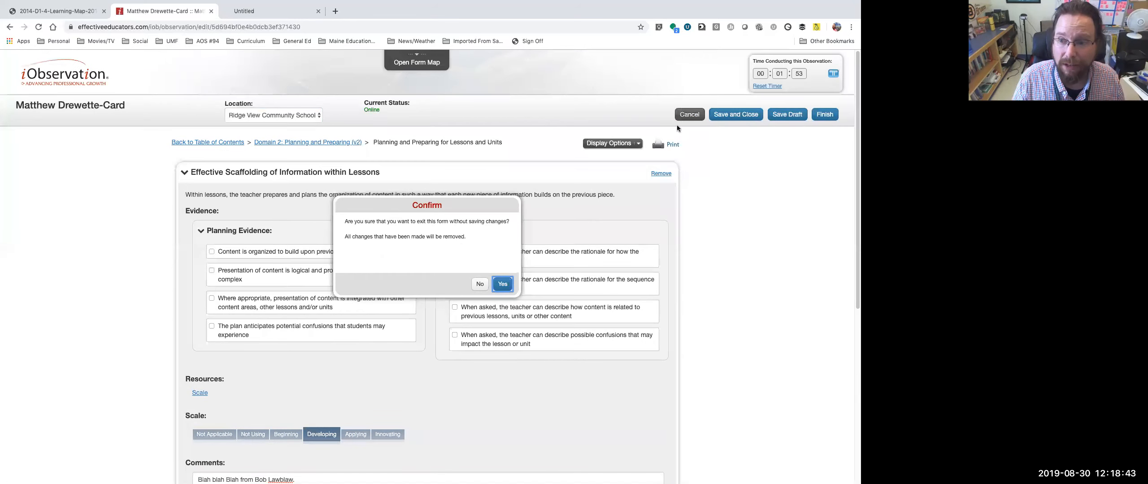
{"action": "left_click", "coordinate": [503, 285]}
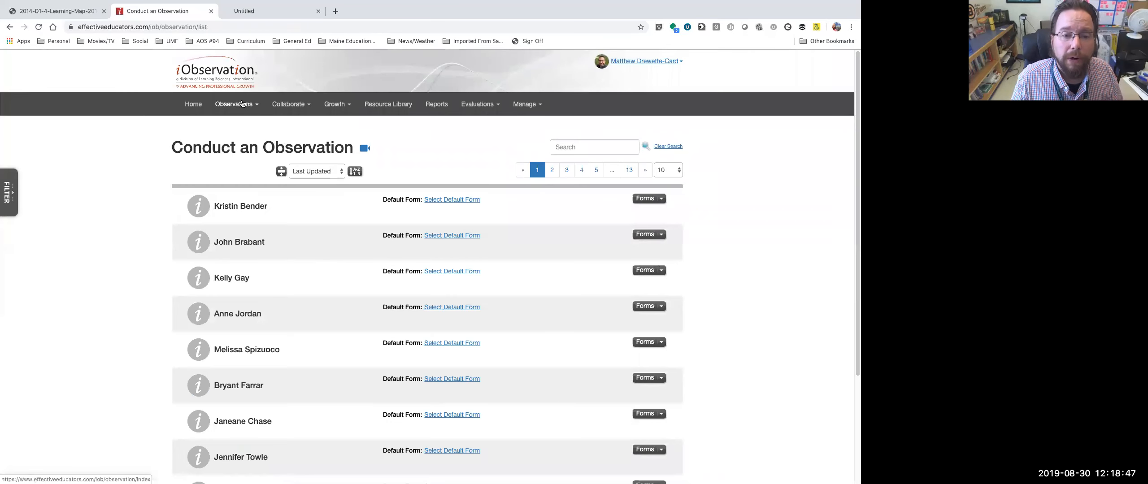
Return from the observation page to the list of forms available for preview.
{"action": "left_click", "coordinate": [242, 104]}
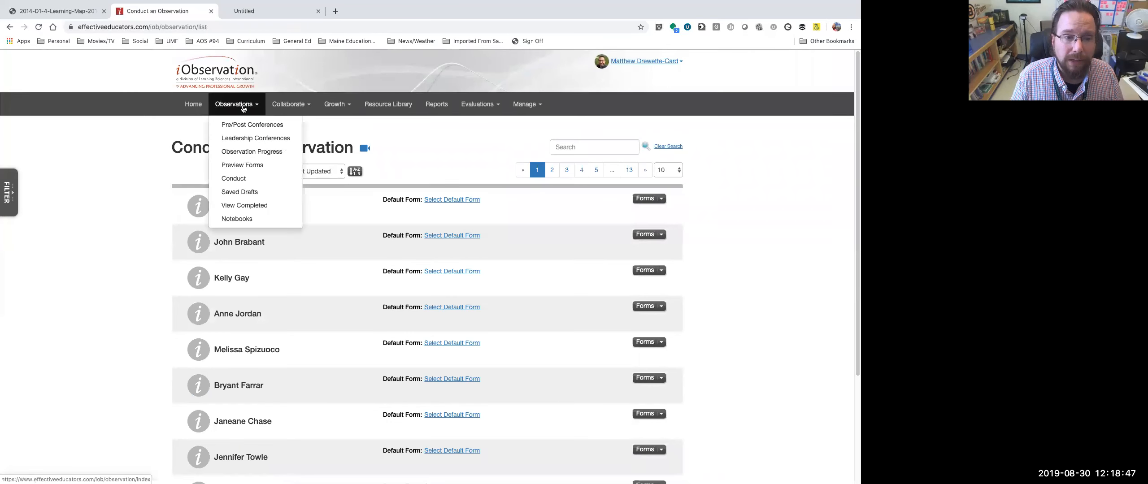
{"action": "left_click", "coordinate": [244, 165]}
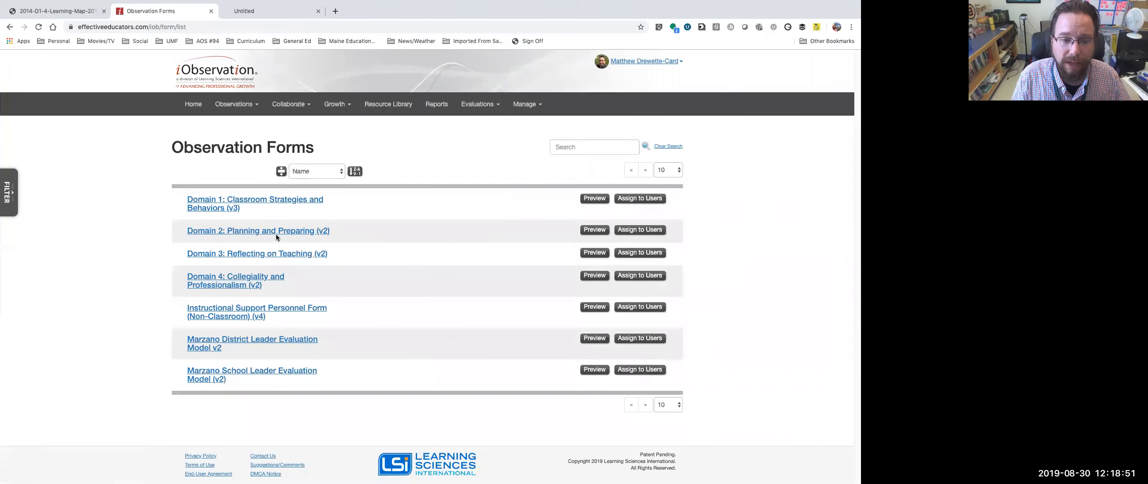